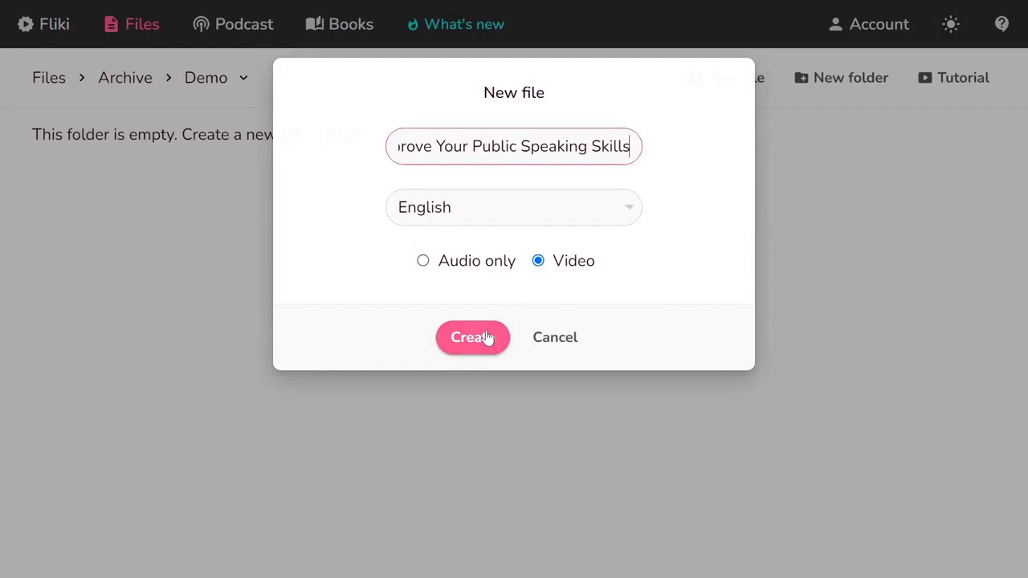
Step: Create the English video file titled "3 Tips to Improve Your Public Speaking Skills"
click(472, 338)
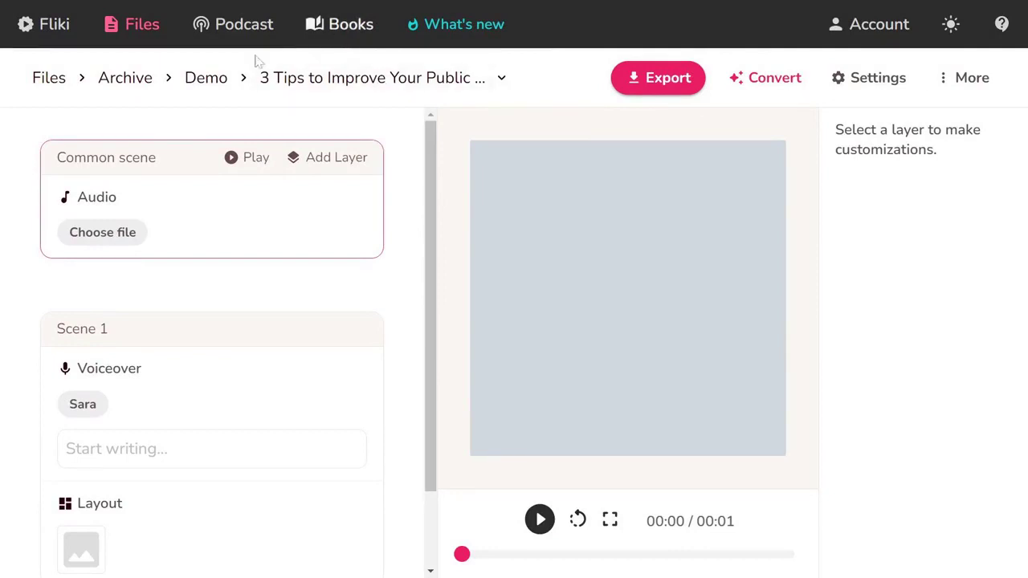
mouse_move(104, 172)
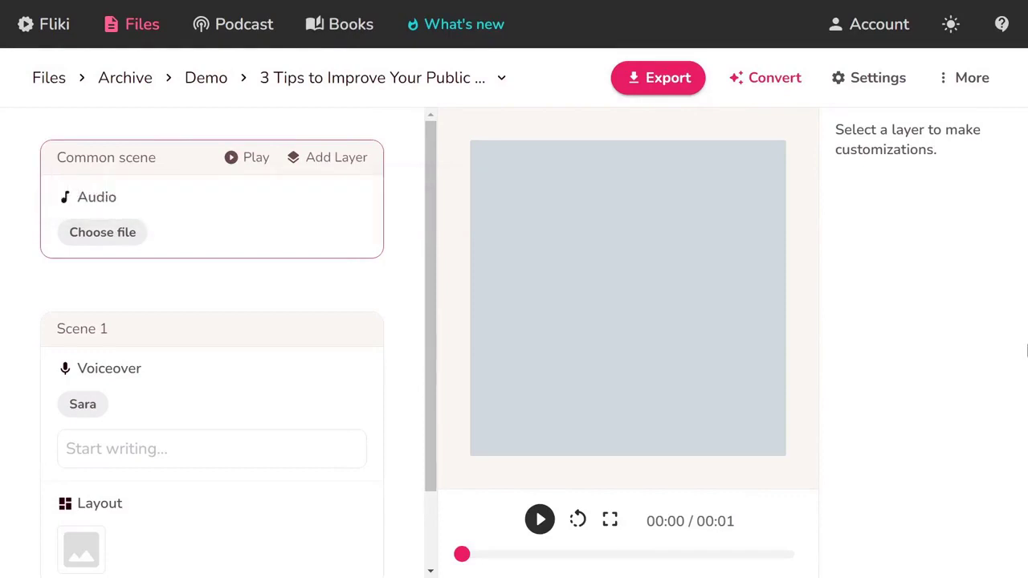
Step: Set the stock track Summer Vibe as the common scene's background audio and lower its volume
click(116, 238)
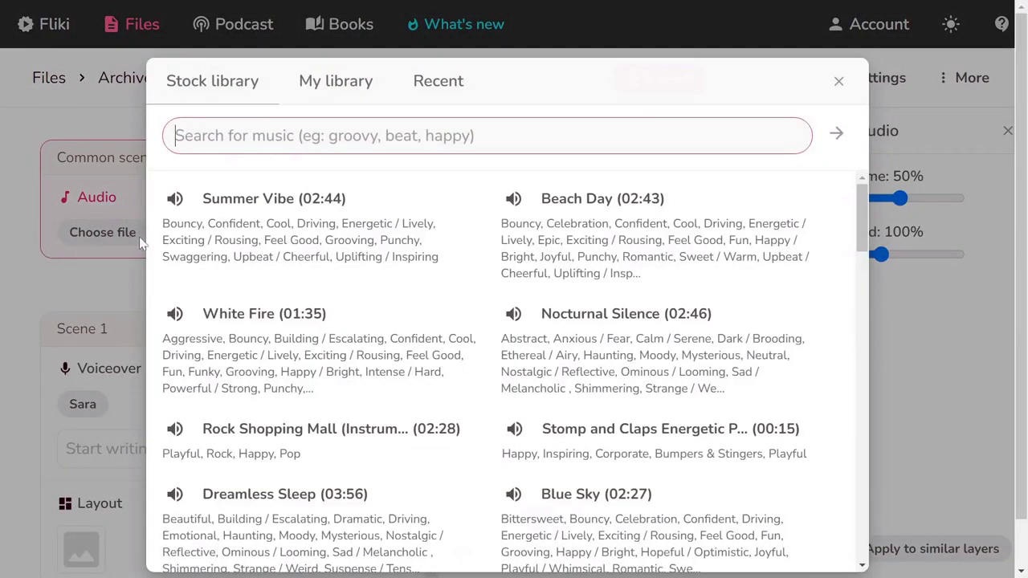
click(269, 210)
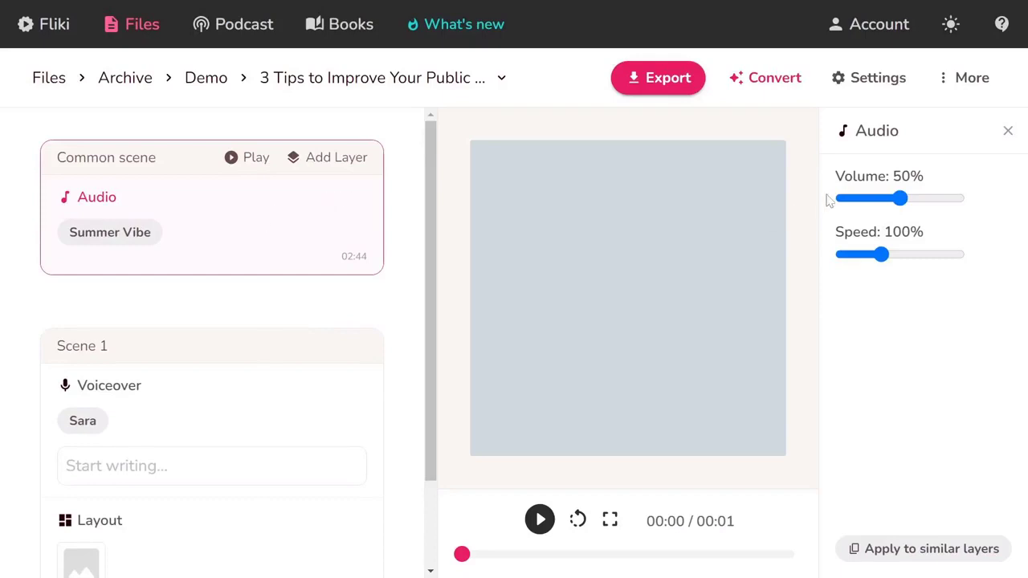
drag(899, 206, 867, 206)
click(299, 161)
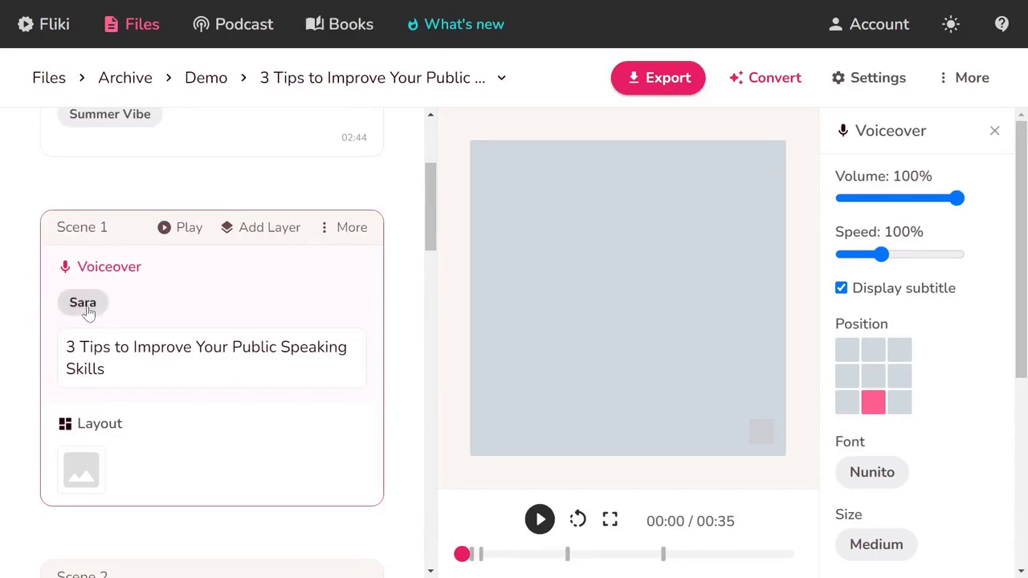
Step: Select the Sara voice for Scene 1's voiceover and review its subtitle position, font, size, display and color settings
click(83, 305)
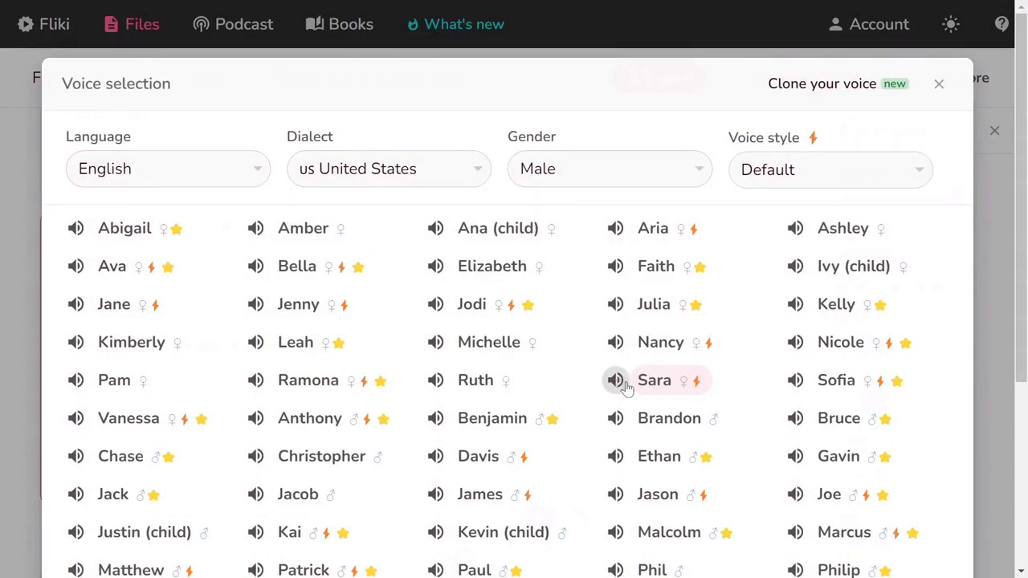
click(656, 382)
scroll(544, 459, down, 3)
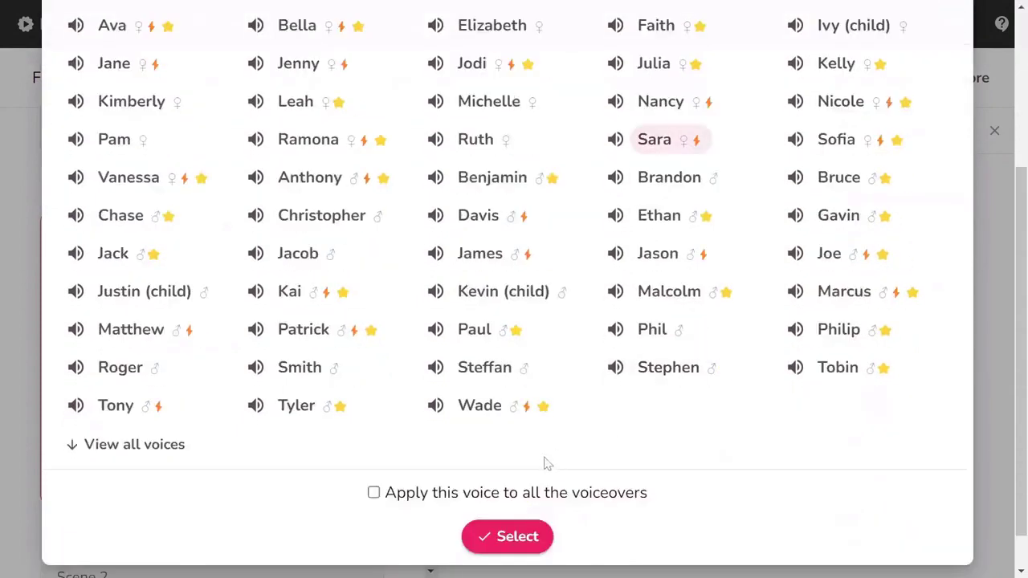
click(532, 528)
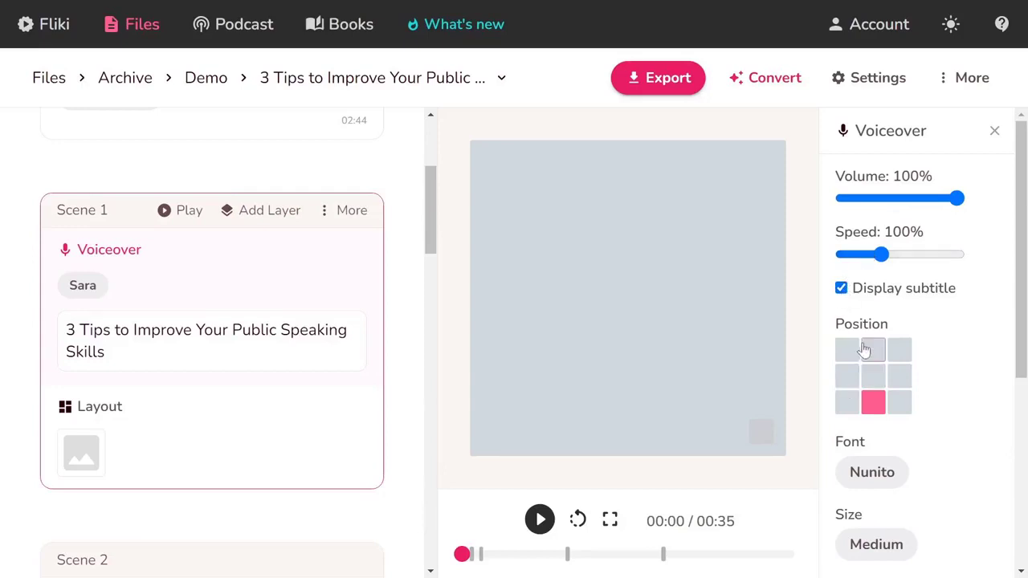
scroll(867, 408, down, 2)
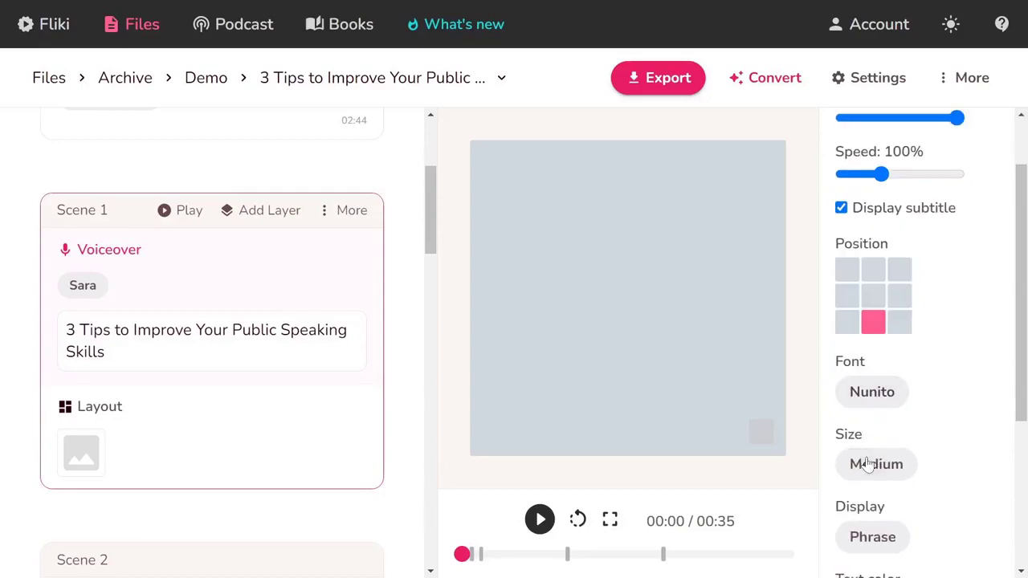
scroll(870, 457, down, 2)
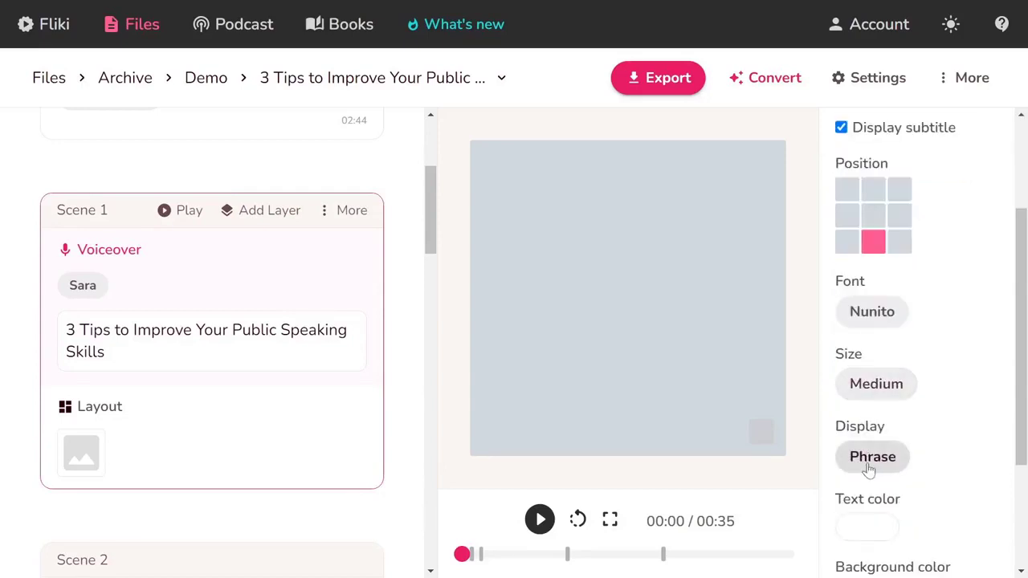
scroll(870, 522, down, 2)
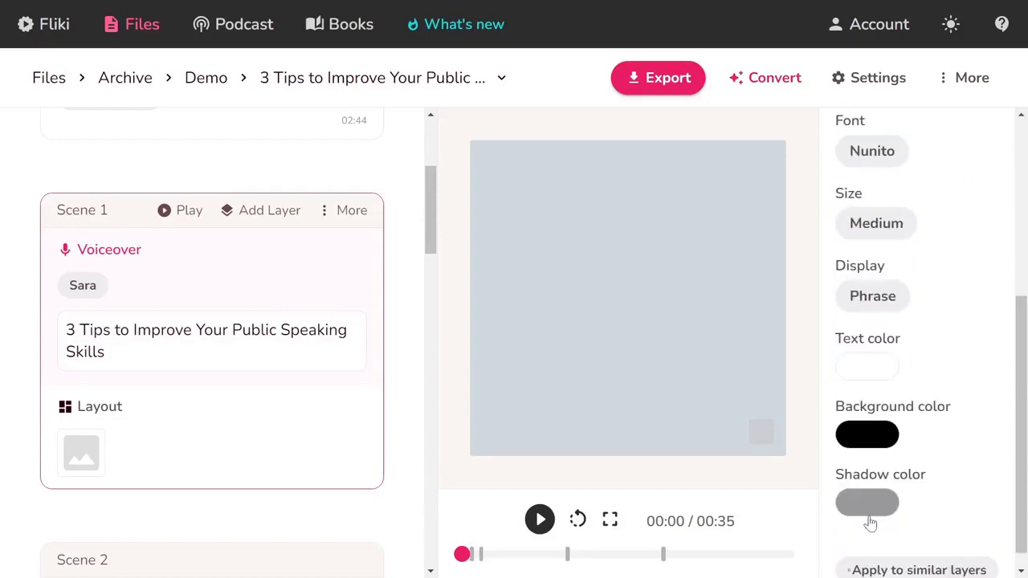
scroll(870, 523, up, 5)
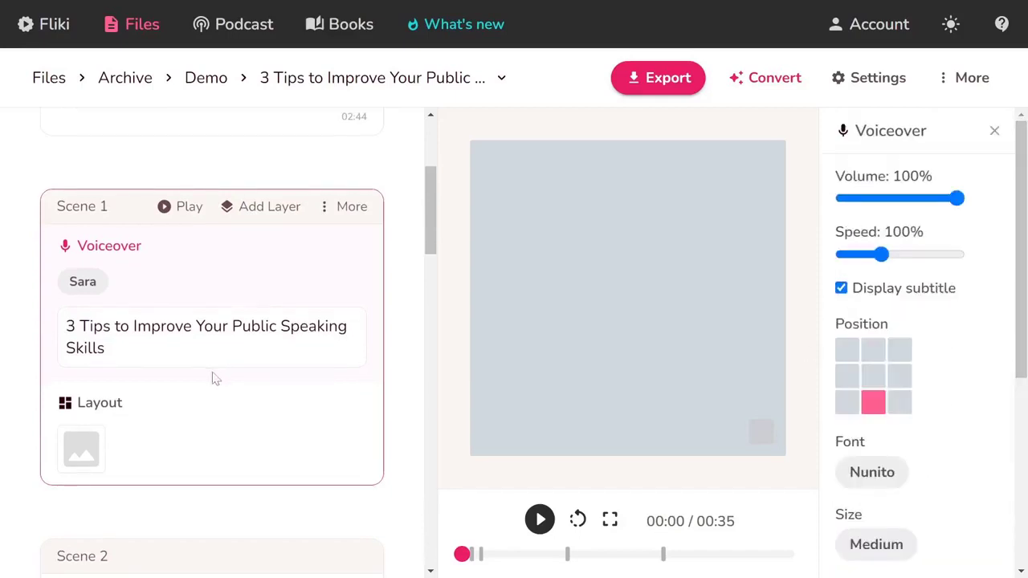
Step: Search the stock videos for "Public Speaking" and use the clip of a woman standing beside a podium as Scene 1's media
click(138, 413)
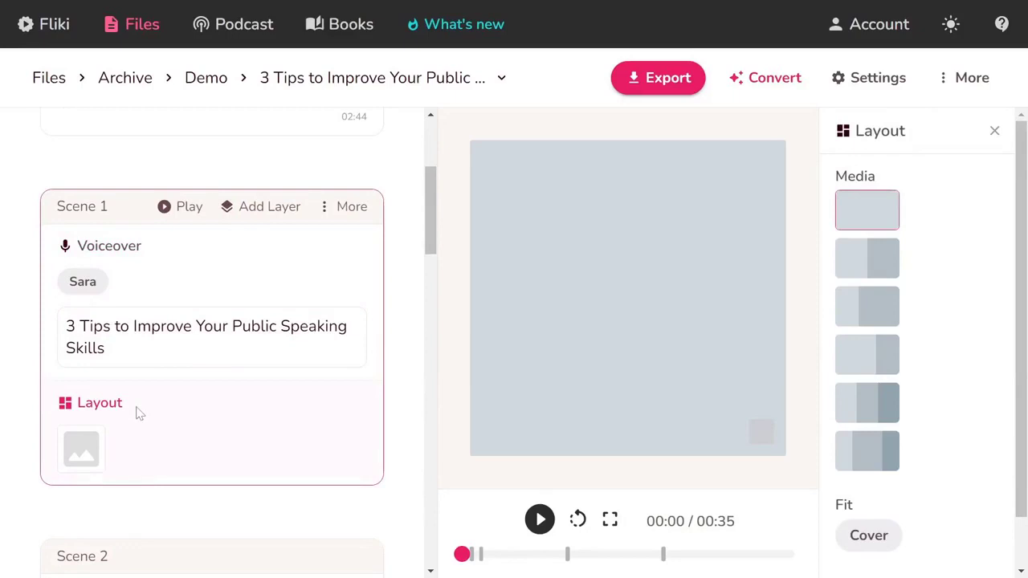
click(76, 452)
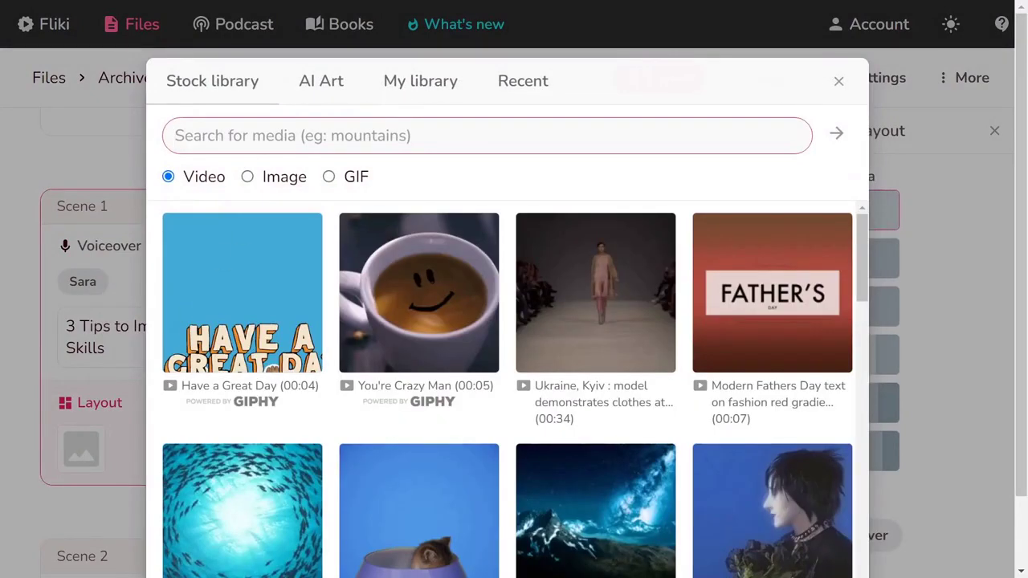
text(Public Speaking)
key(Return)
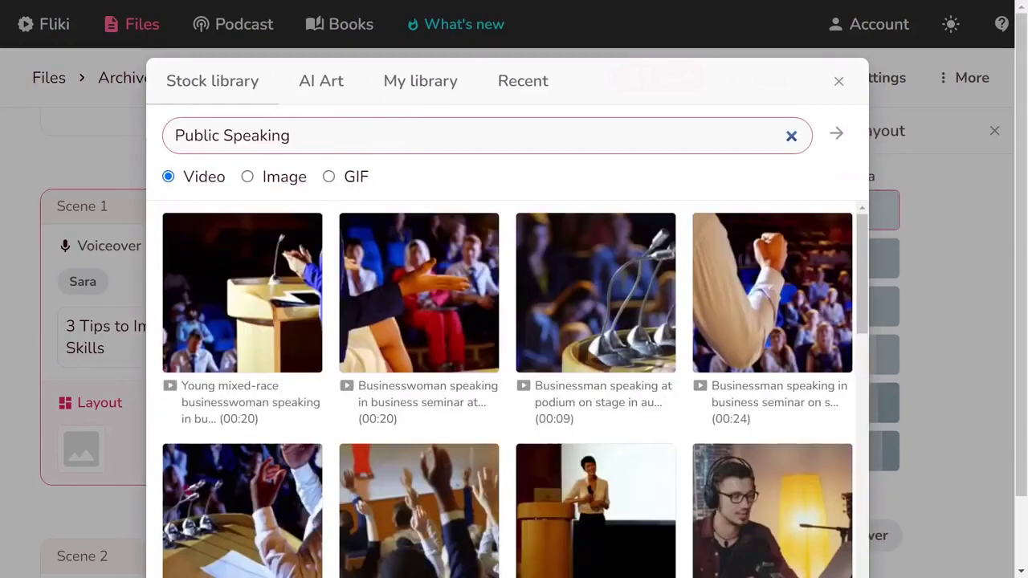
click(650, 509)
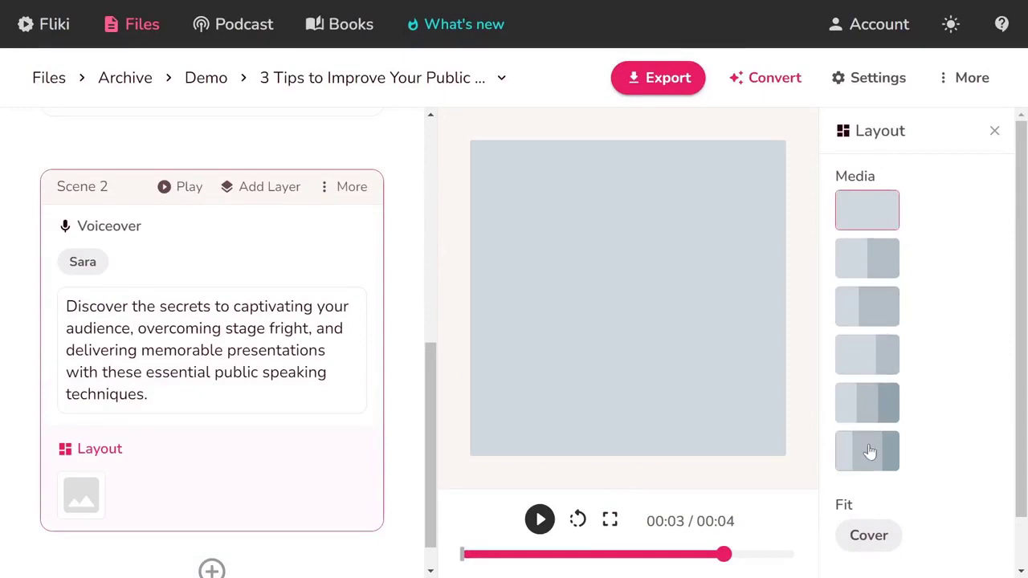
Step: Auto-pick media for Scene 2's layout
scroll(870, 452, down, 1)
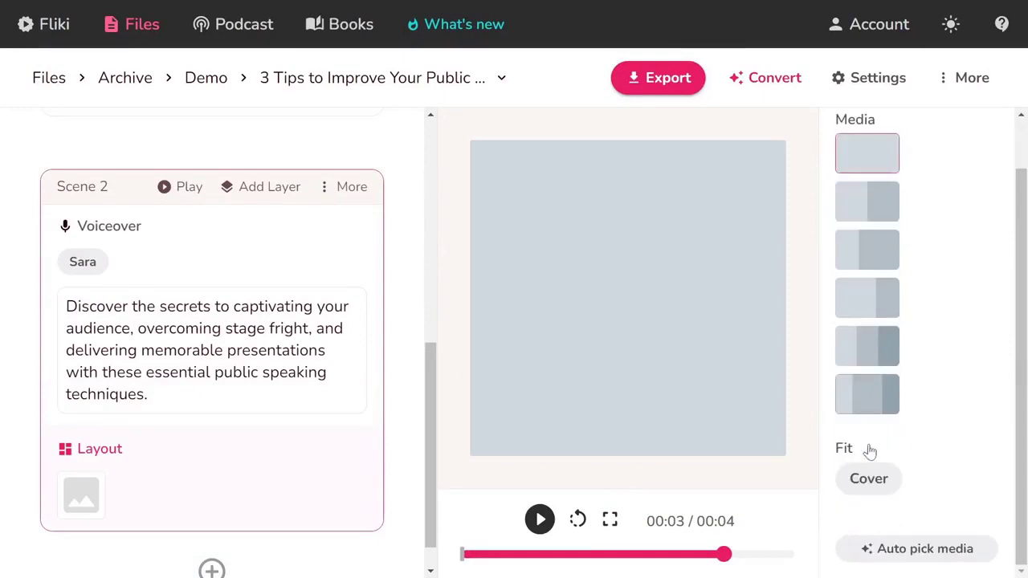
click(930, 558)
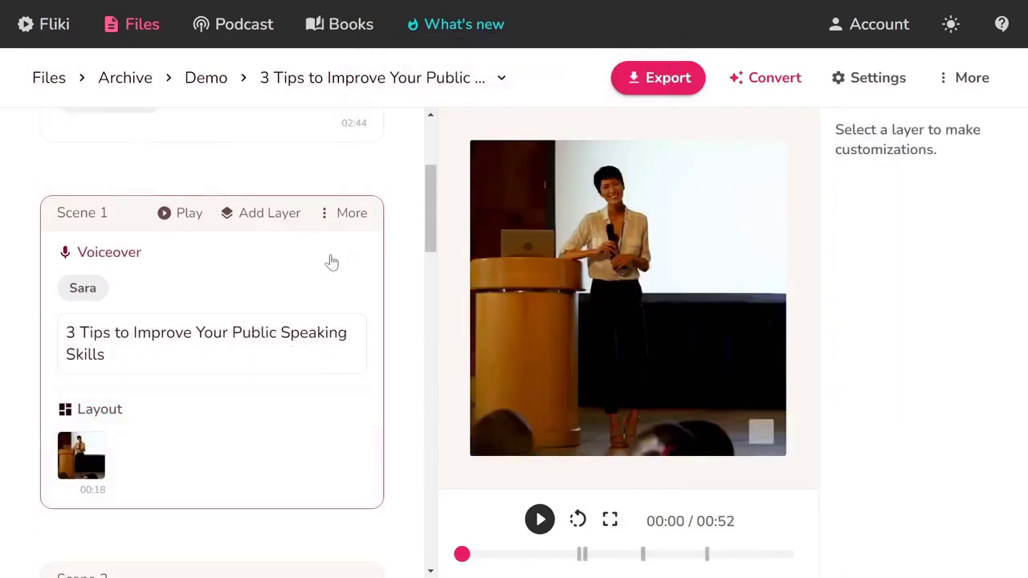
Step: Auto-generate the next scene after Scene 1
click(230, 212)
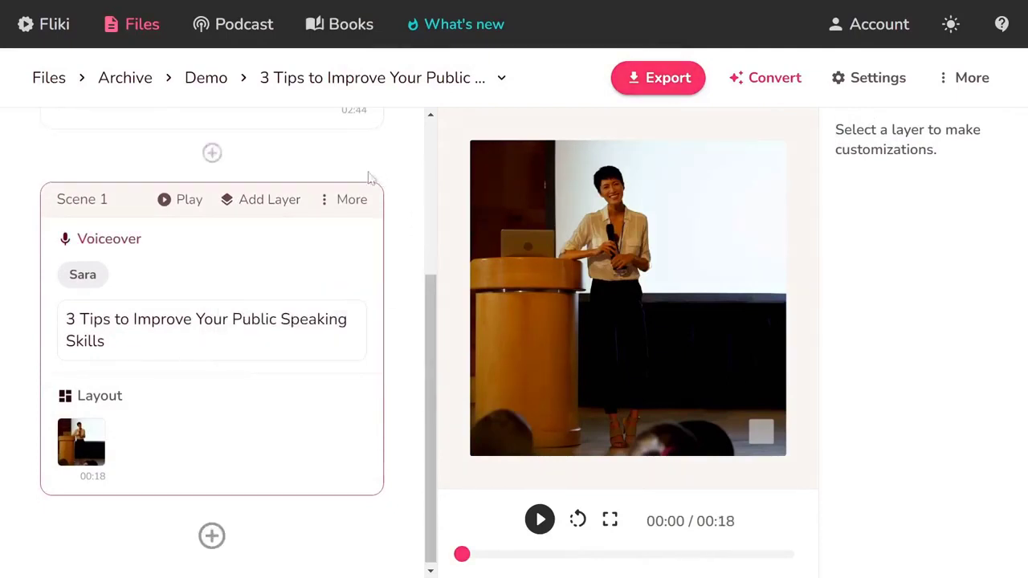
click(347, 199)
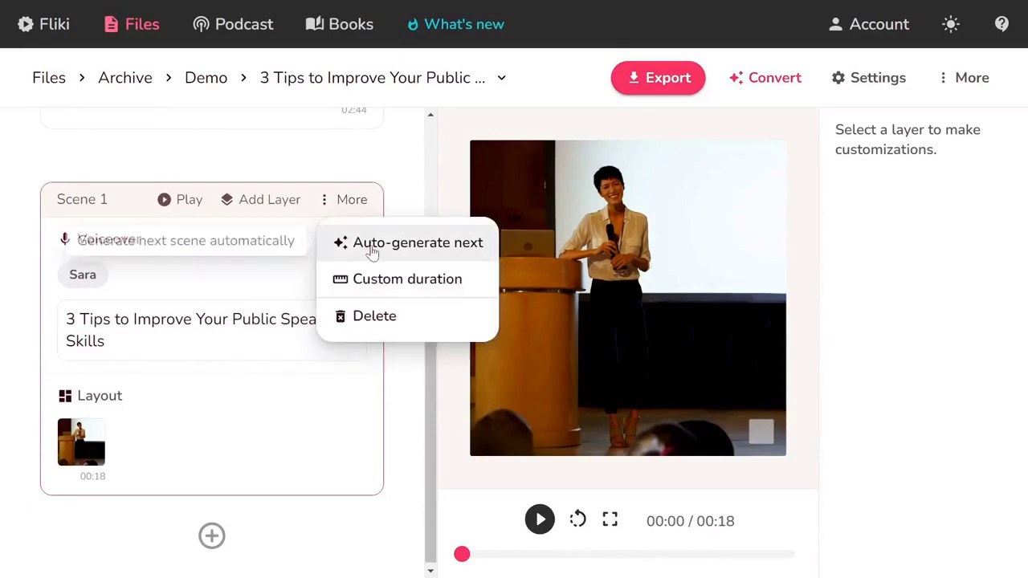
click(366, 245)
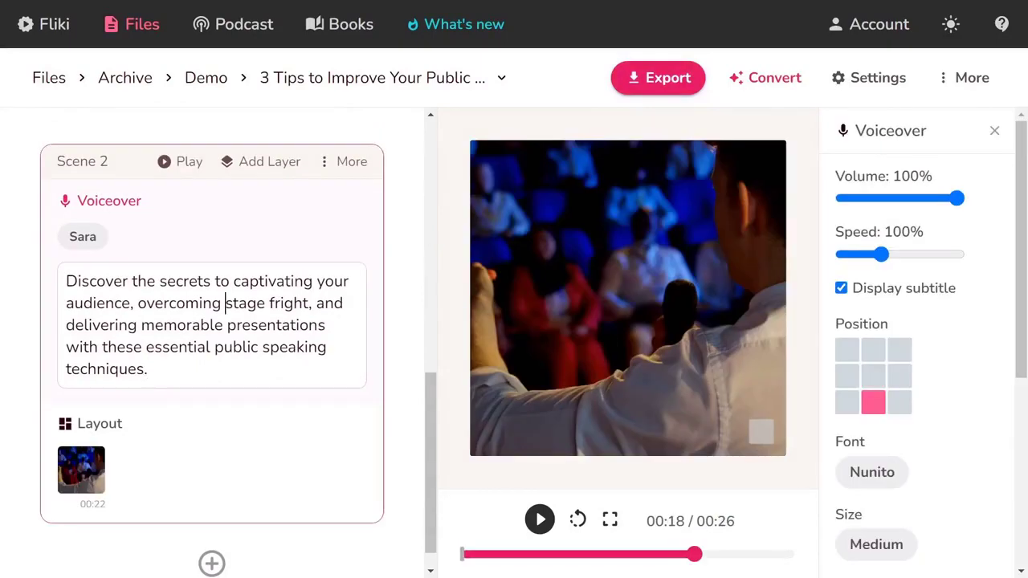
Step: Set a custom duration of 8 seconds for Scene 2
drag(225, 302, 308, 303)
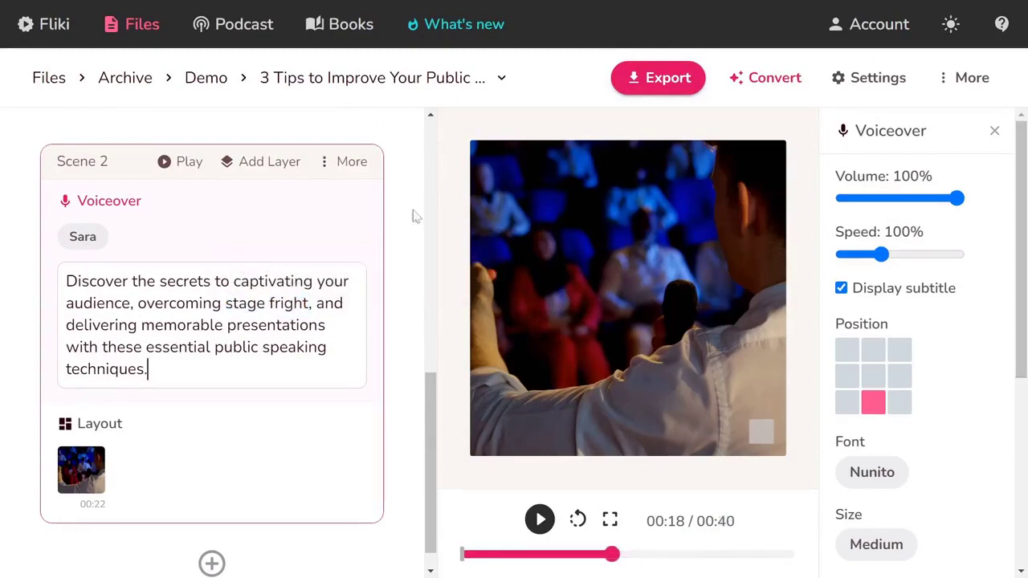
click(346, 179)
click(383, 276)
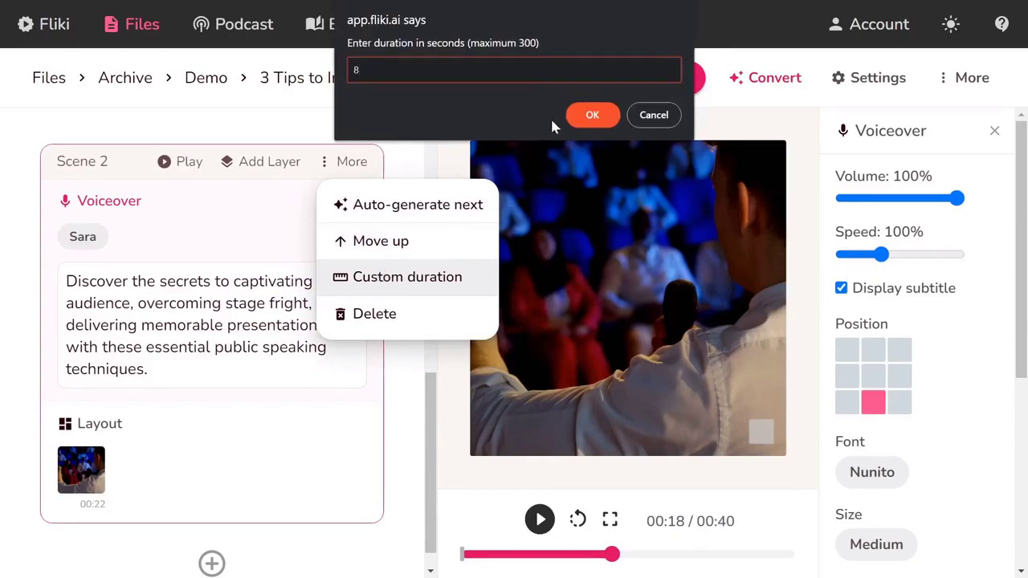
key(Return)
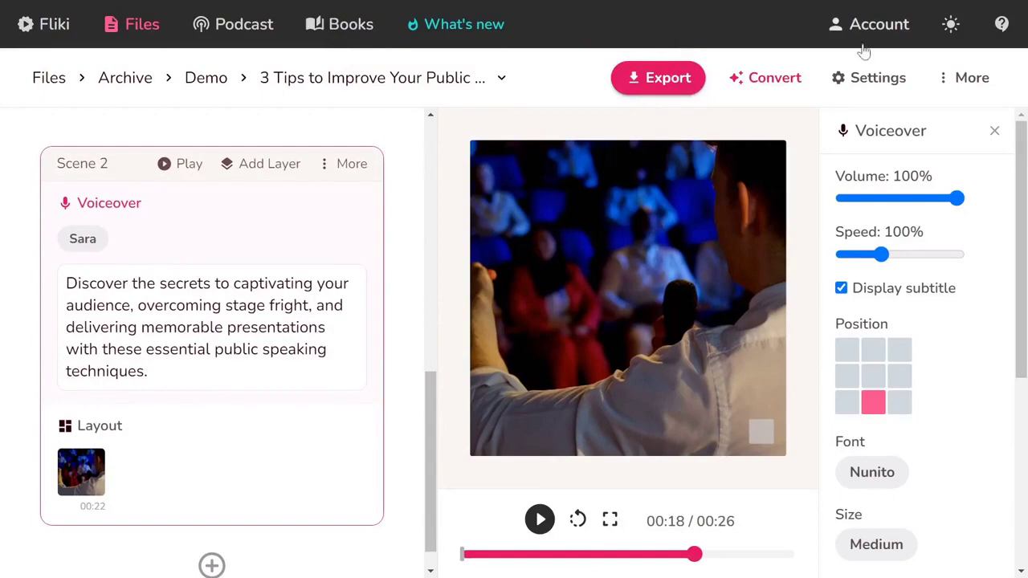
Step: Save the file format as Video in Square size with the scene fade and image zoom effects enabled
click(763, 88)
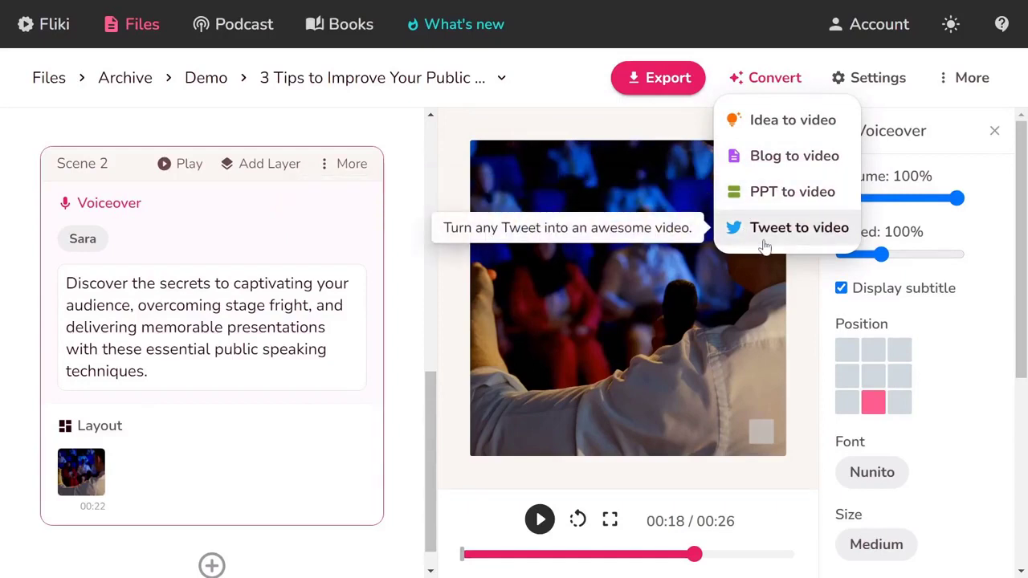
click(837, 84)
click(382, 255)
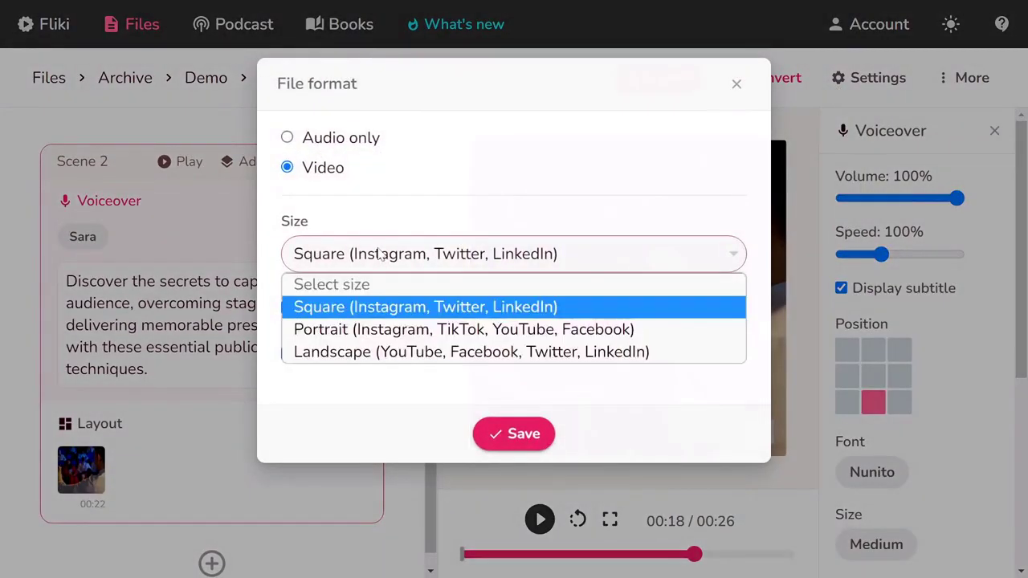
click(381, 255)
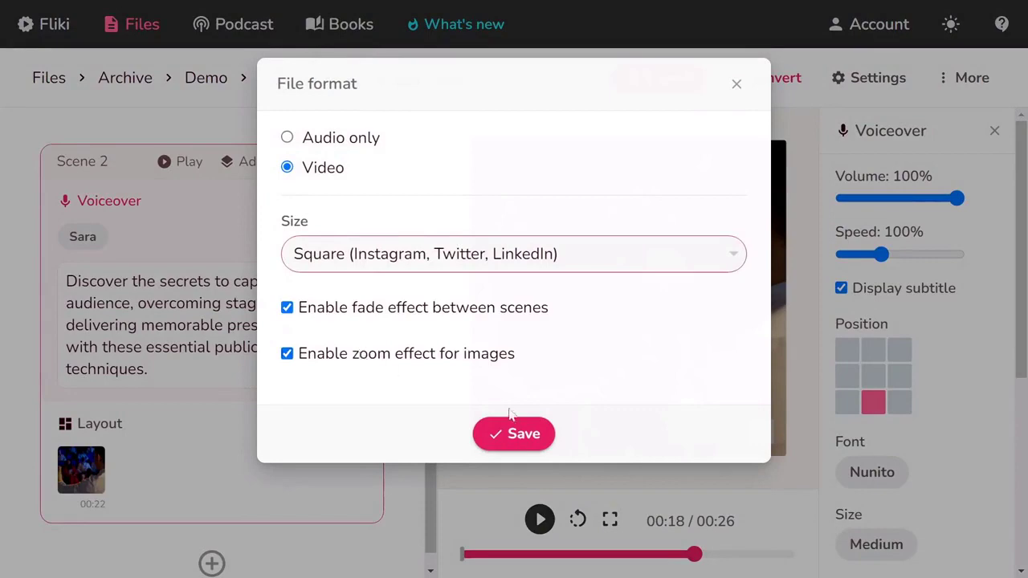
click(536, 435)
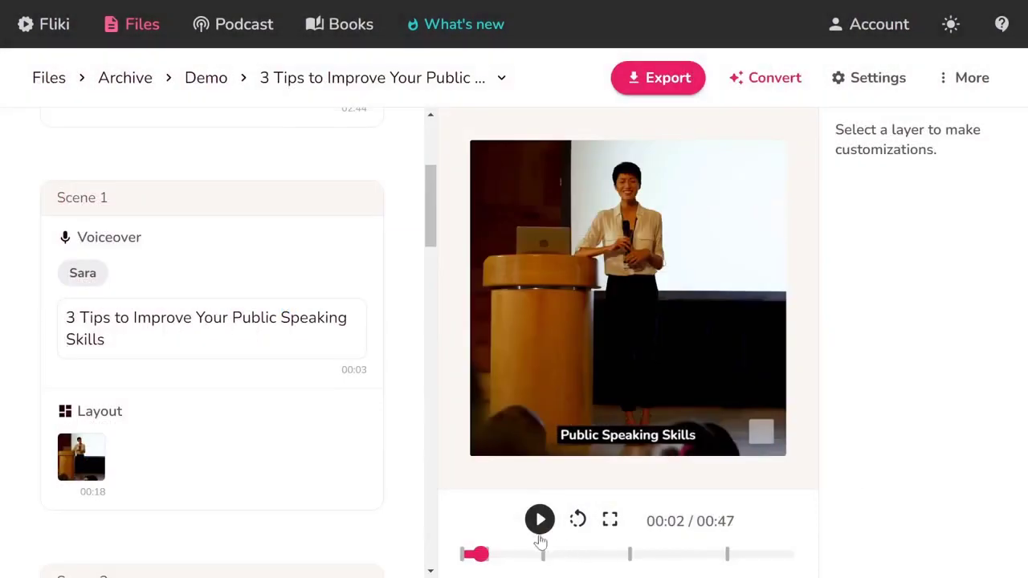
Step: Play a short preview of the video from Scene 1 into Scene 2 and pause it
click(538, 520)
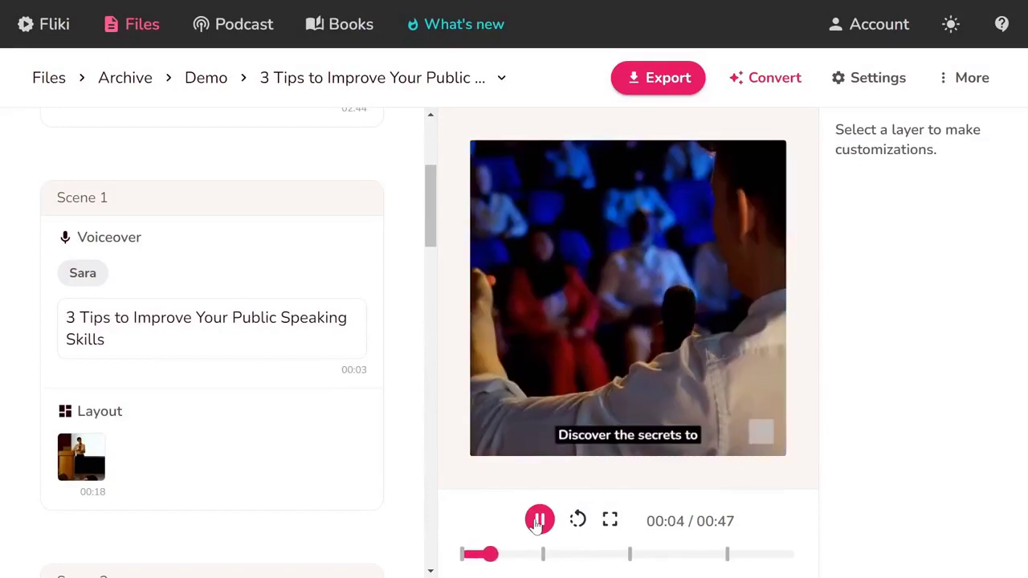
click(539, 522)
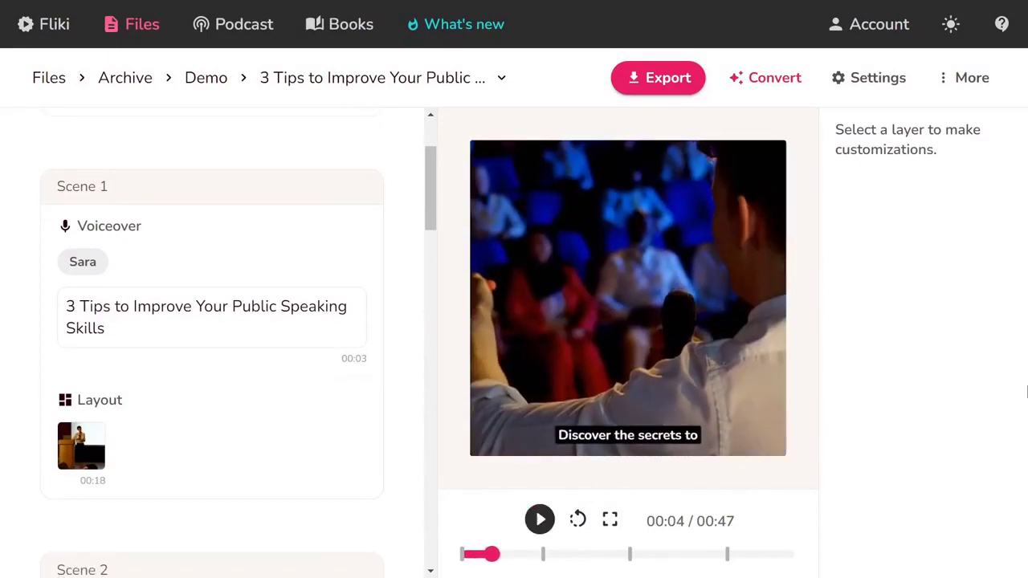
Step: Export the finished video and start playing the exported result
click(659, 84)
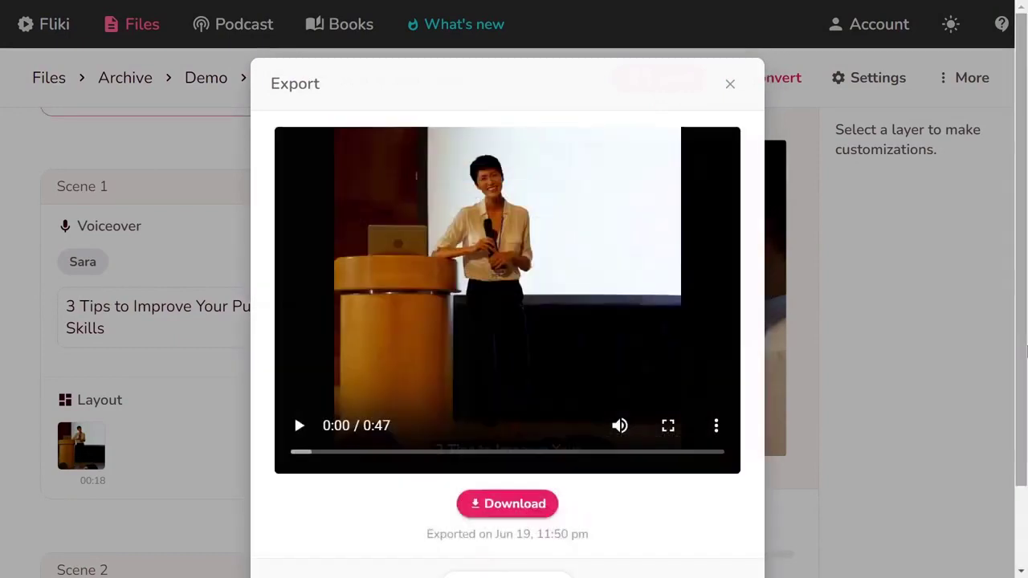
click(298, 427)
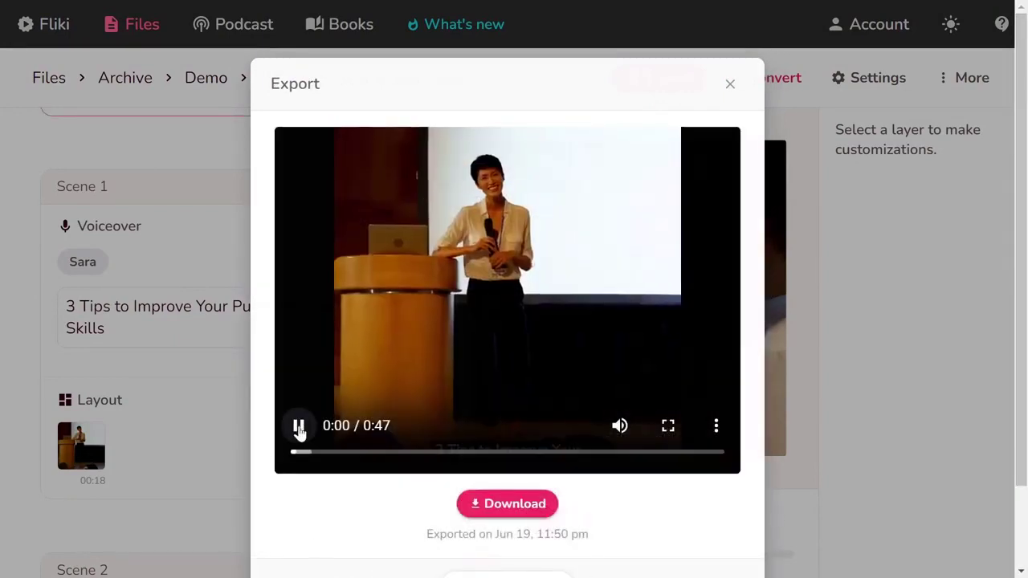